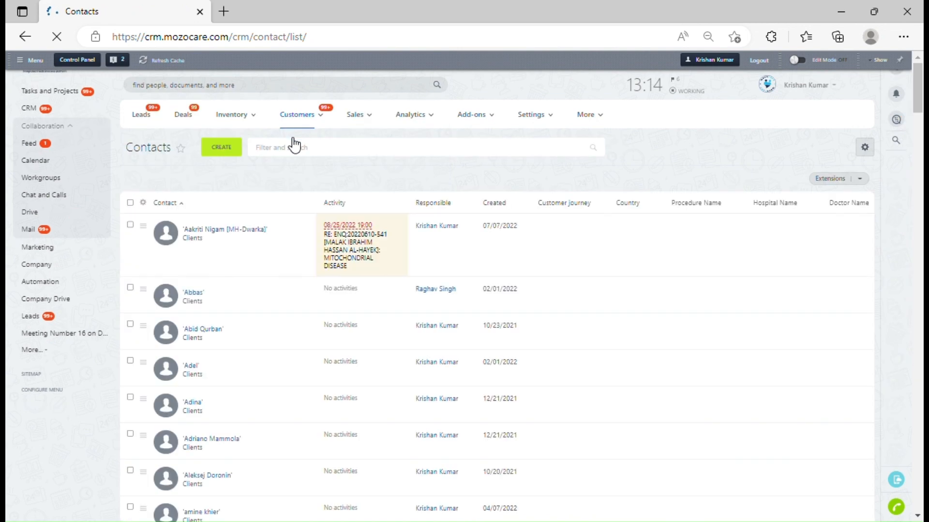
Select all listed contacts and inspect the contact filter's phone, email and responsible person fields.
{"action": "left_click", "coordinate": [129, 204]}
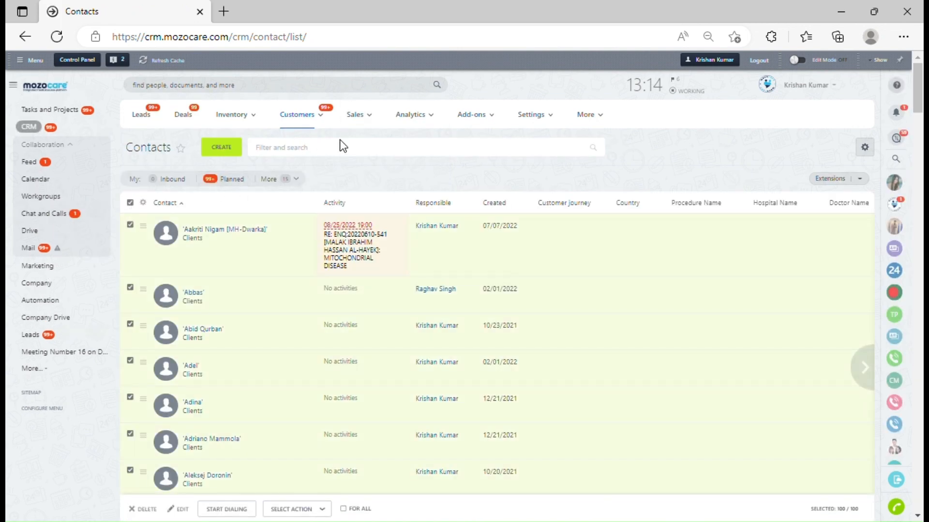
{"action": "left_click", "coordinate": [349, 151]}
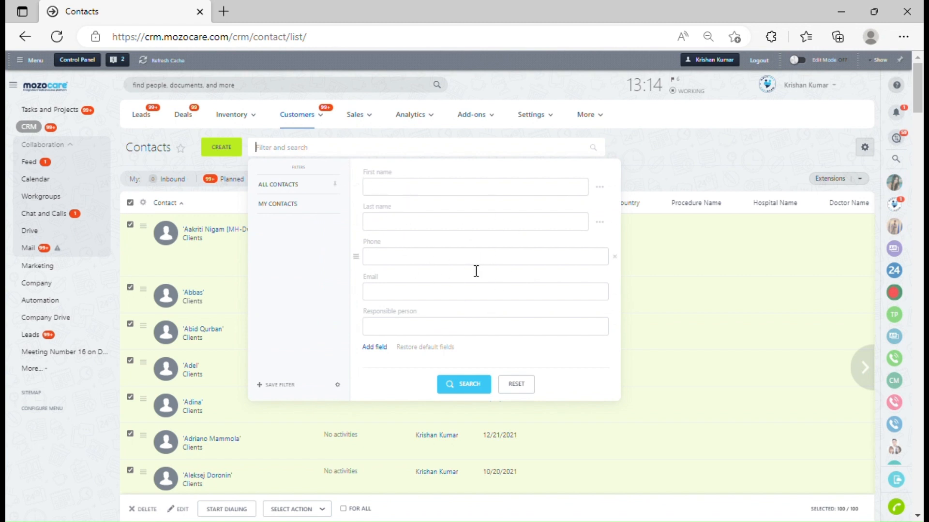
{"action": "left_click", "coordinate": [458, 329]}
{"action": "left_click", "coordinate": [394, 298]}
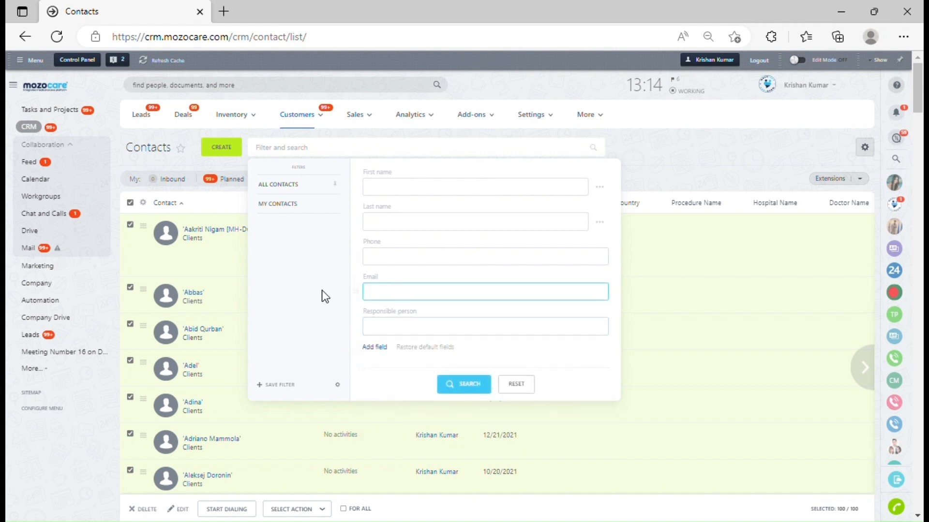
{"action": "left_click", "coordinate": [401, 264]}
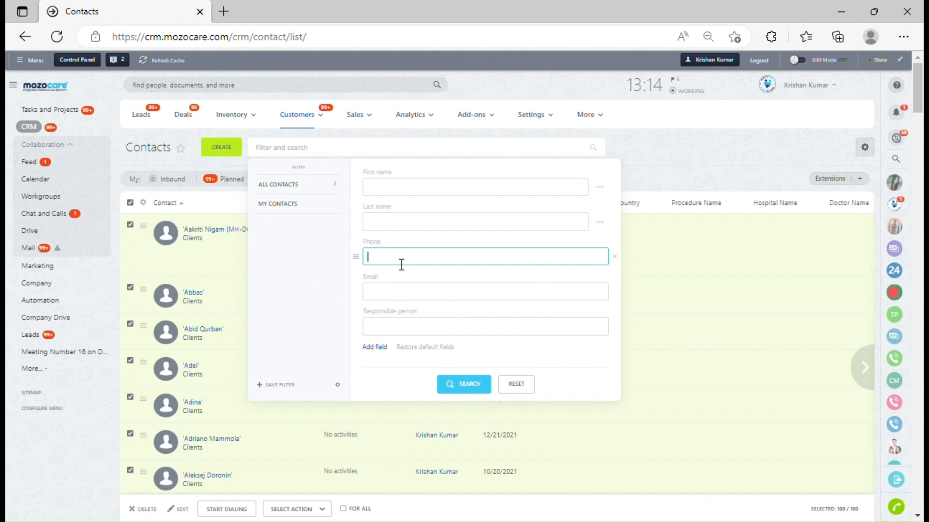
{"action": "left_click", "coordinate": [342, 262]}
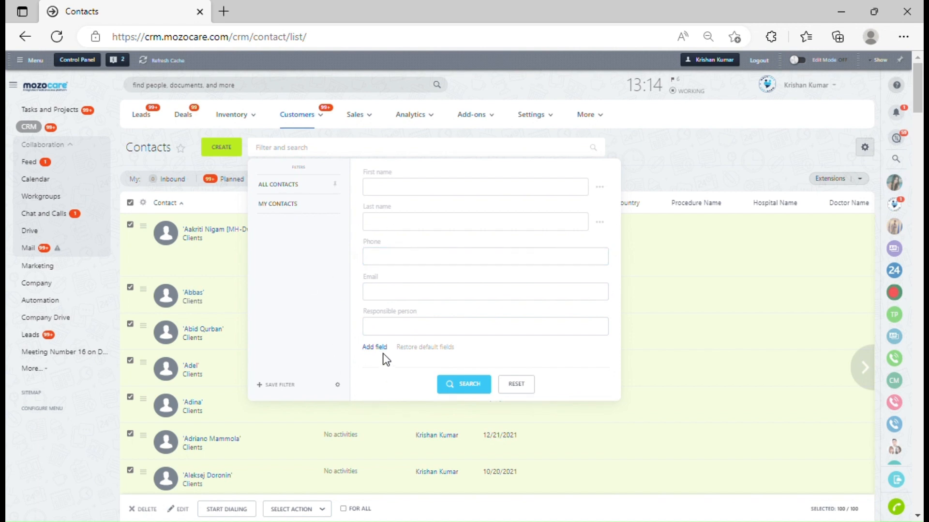
View the additional fields available for the contact filter, close the list and run the search without criteria.
{"action": "left_click", "coordinate": [376, 333]}
{"action": "left_click", "coordinate": [317, 359]}
{"action": "left_click", "coordinate": [377, 347]}
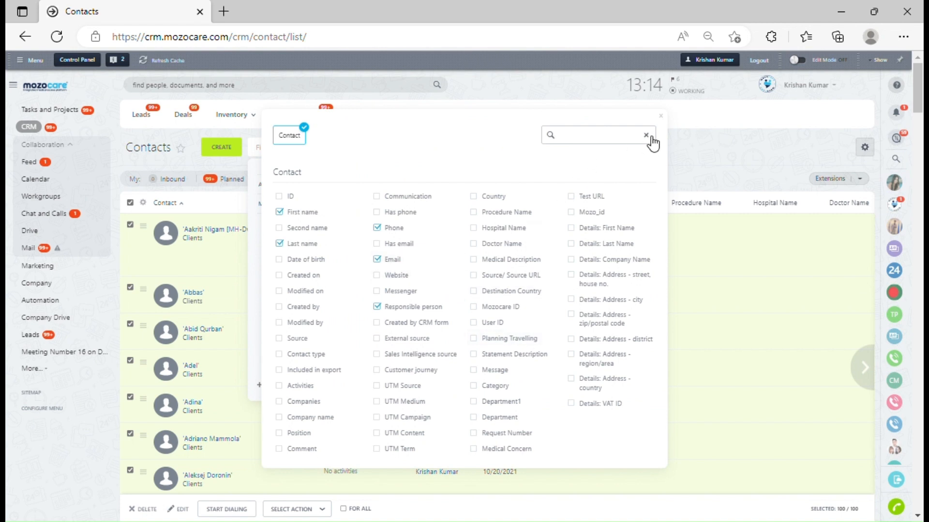
{"action": "left_click", "coordinate": [662, 117]}
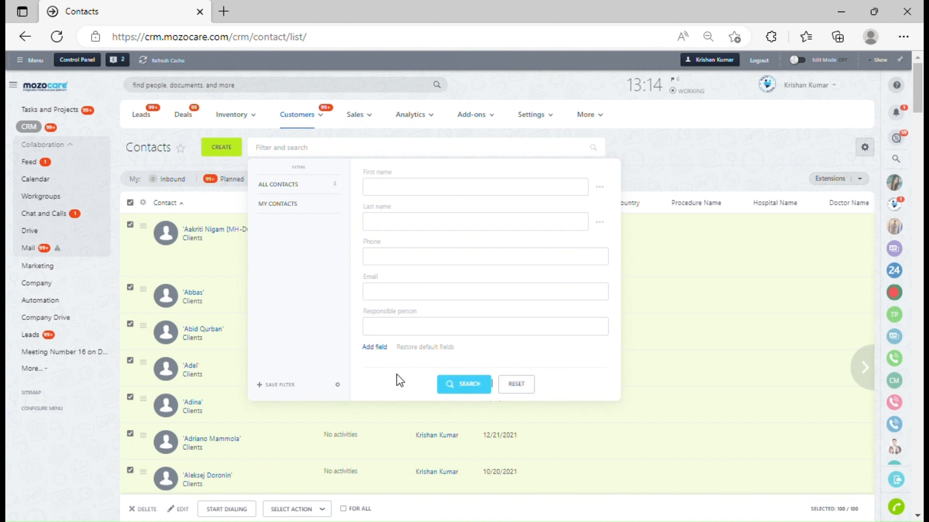
{"action": "left_click", "coordinate": [467, 389]}
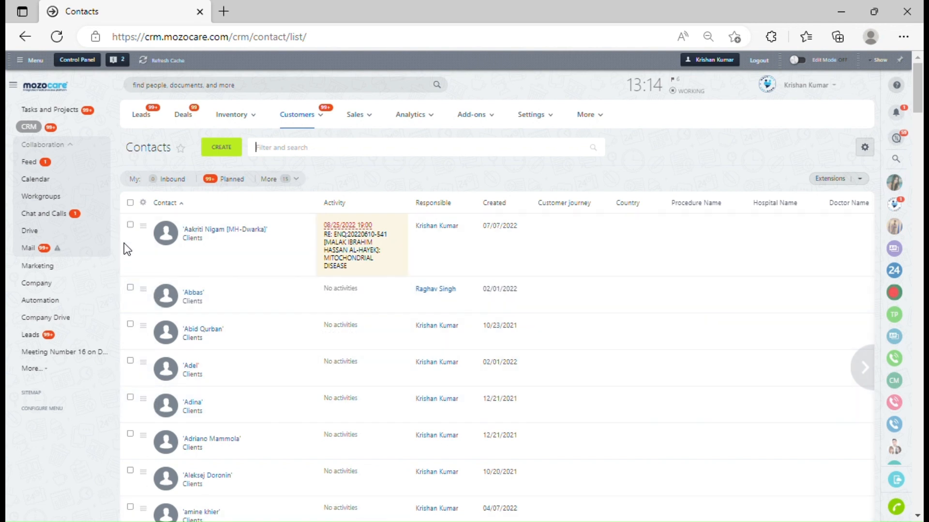
Select the first three contacts in the list.
{"action": "left_click", "coordinate": [130, 224]}
{"action": "left_click", "coordinate": [130, 288]}
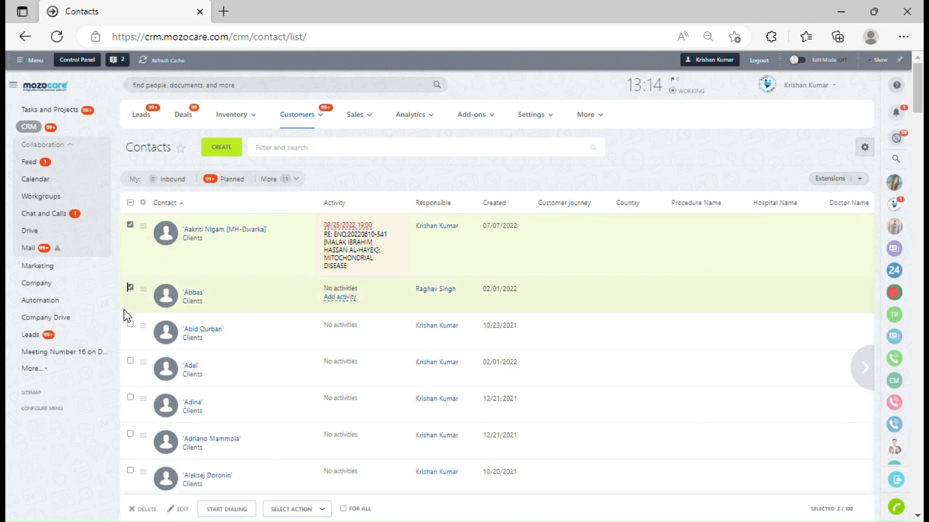
{"action": "left_click", "coordinate": [131, 324]}
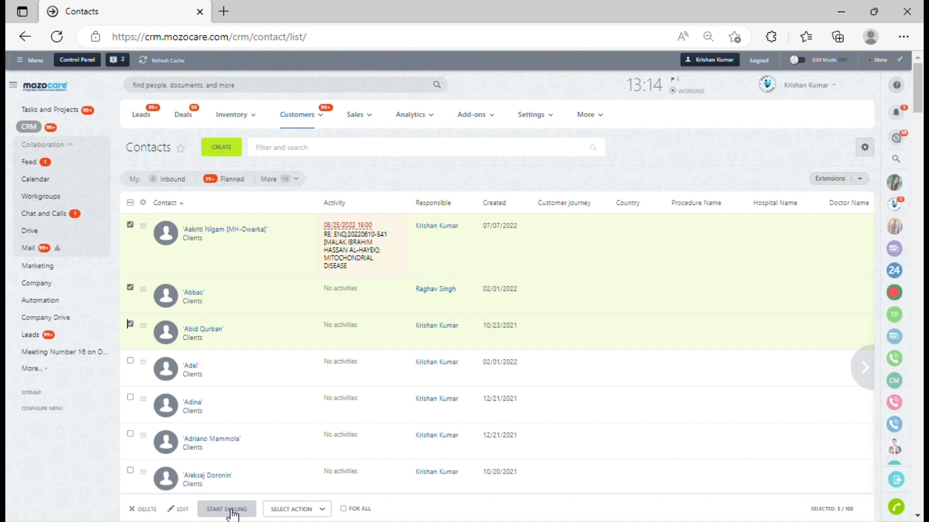
Look through the bulk actions available for the selected contacts without applying one.
{"action": "left_click", "coordinate": [318, 507]}
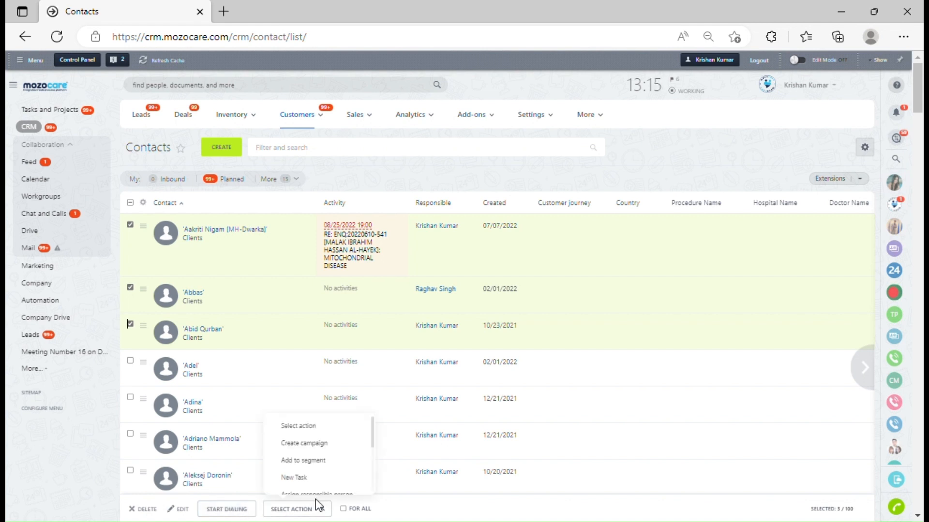
{"action": "scroll", "coordinate": [325, 473], "scroll_direction": "down", "scroll_amount": 2}
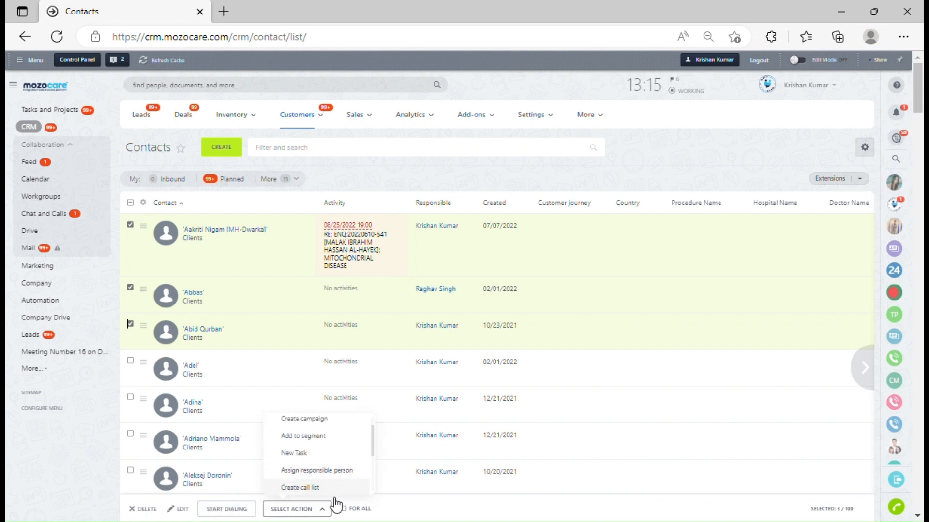
{"action": "scroll", "coordinate": [334, 504], "scroll_direction": "down", "scroll_amount": 2}
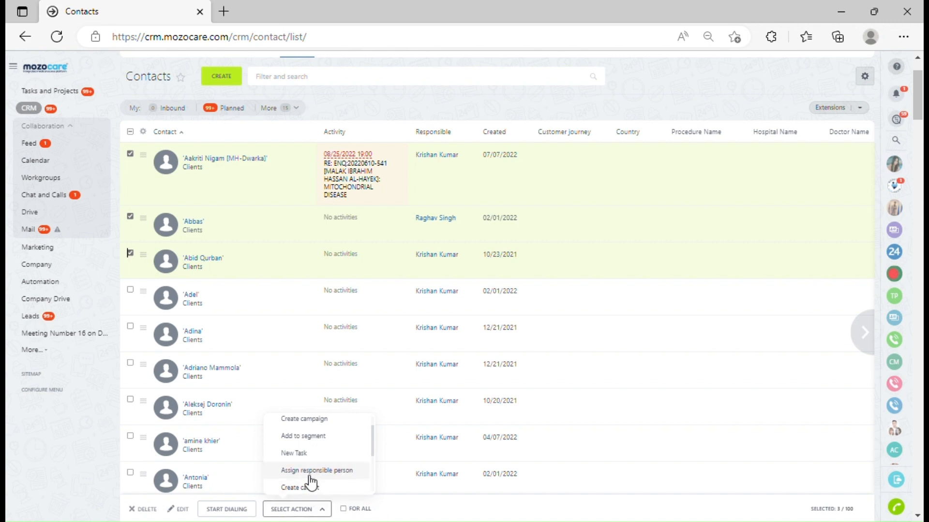
{"action": "double_click", "coordinate": [568, 502]}
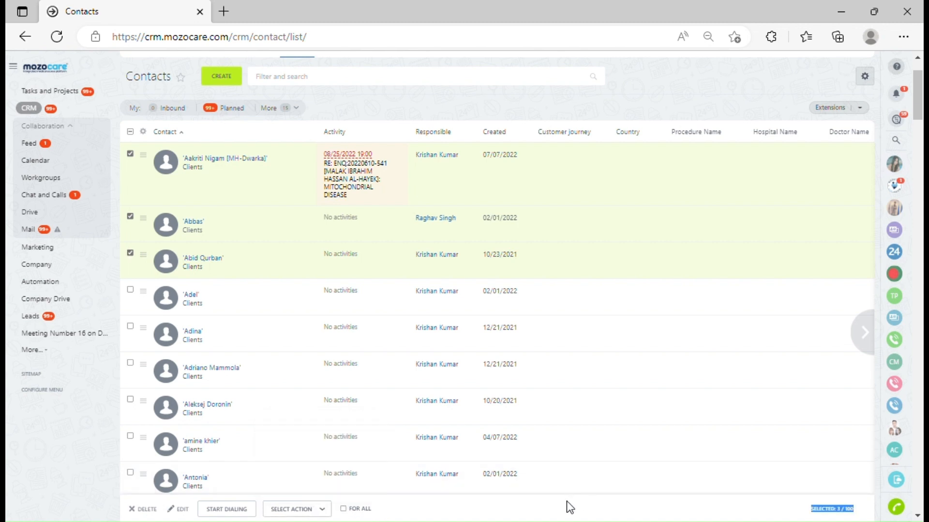
Start dialing the selected contacts and allow the site to open the Bitrix24 application.
{"action": "left_click", "coordinate": [229, 510]}
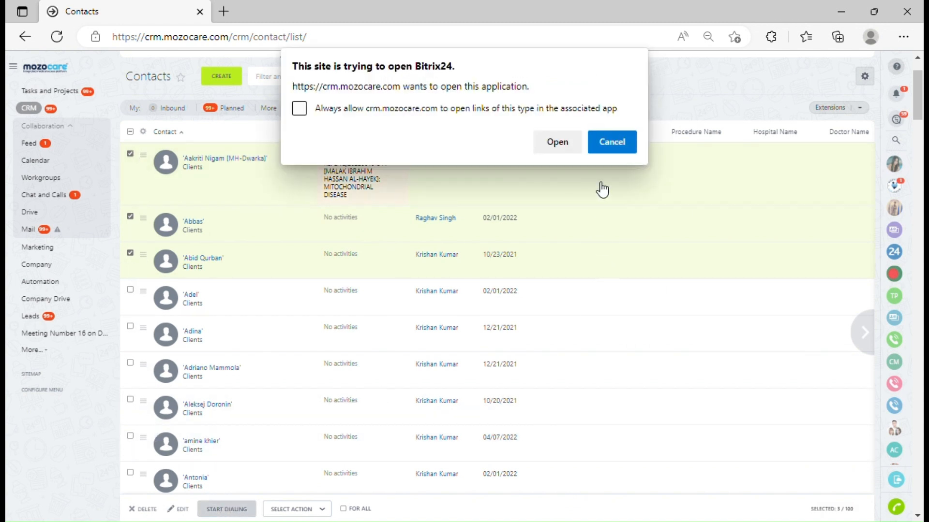
{"action": "left_click", "coordinate": [554, 143]}
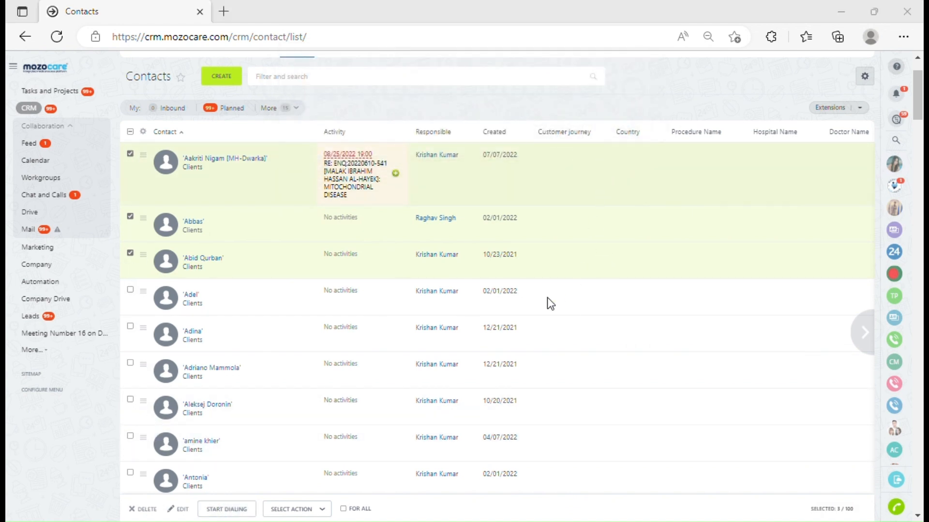
{"action": "double_click", "coordinate": [721, 170]}
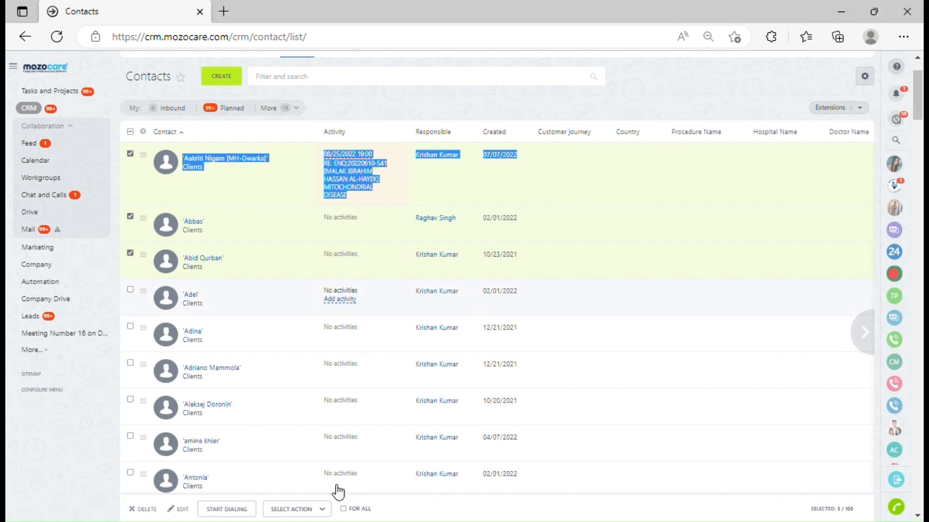
Apply the Create call list action to the three selected contacts.
{"action": "left_click", "coordinate": [301, 510]}
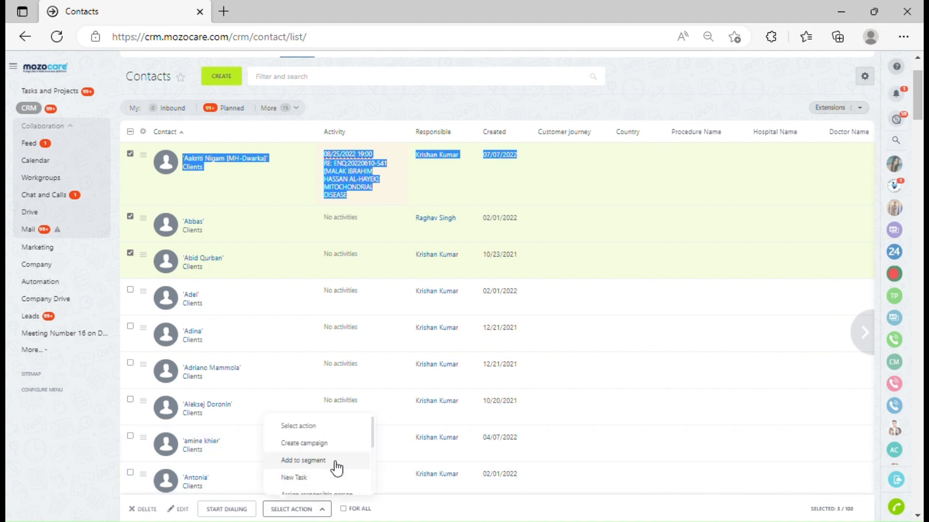
{"action": "scroll", "coordinate": [333, 468], "scroll_direction": "down", "scroll_amount": 2}
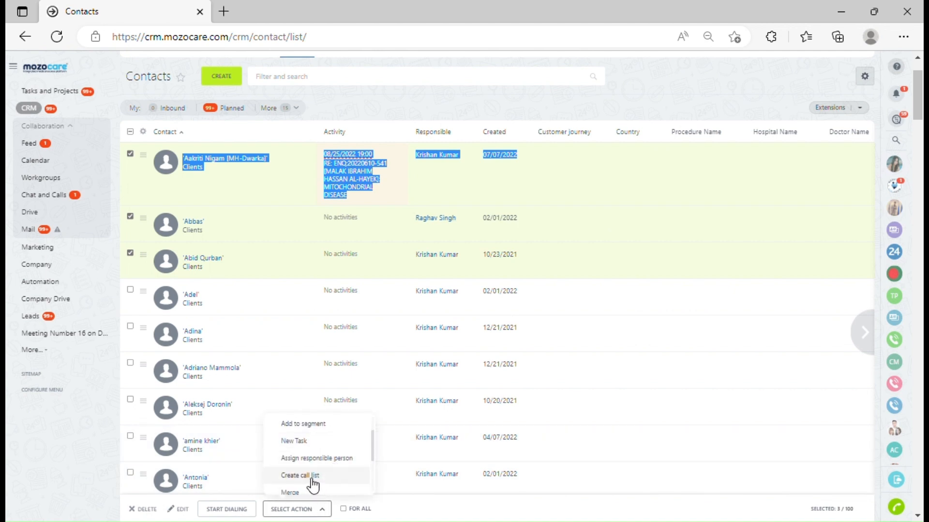
{"action": "left_click", "coordinate": [307, 480]}
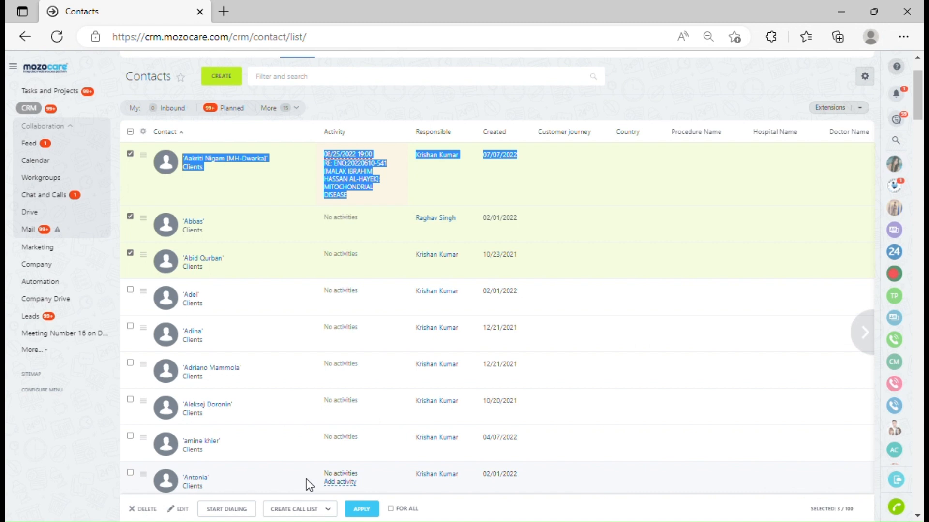
{"action": "left_click", "coordinate": [362, 510]}
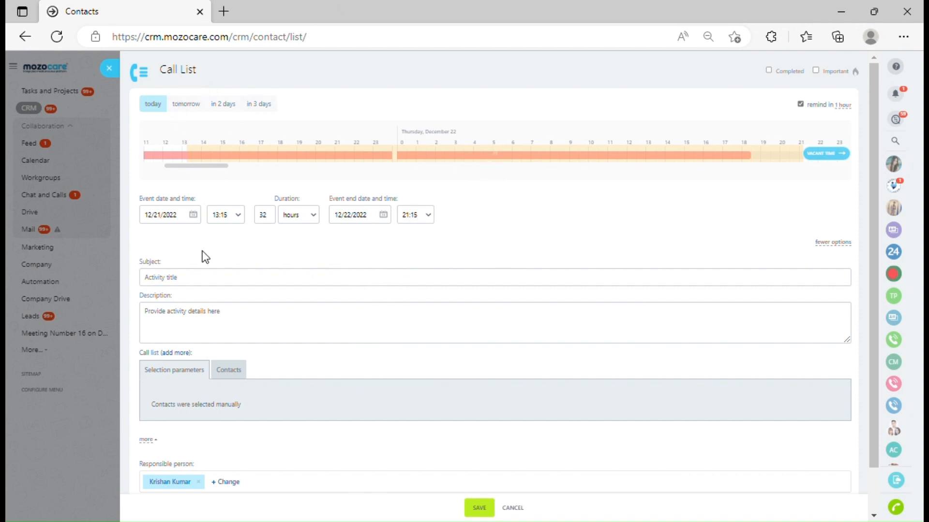
Review the call list's description, its contacts and the reminder setting, and cancel the form.
{"action": "left_click", "coordinate": [204, 317]}
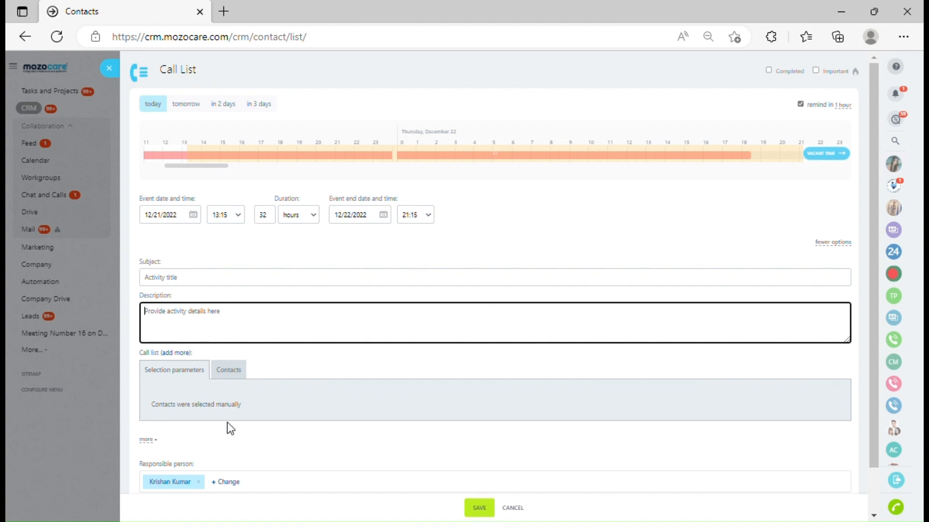
{"action": "left_click", "coordinate": [231, 376]}
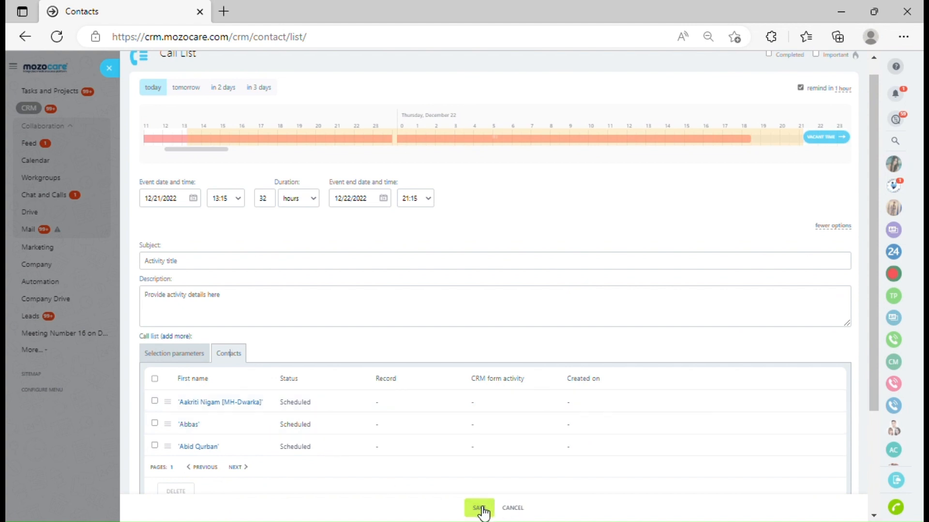
{"action": "scroll", "coordinate": [591, 414], "scroll_direction": "up", "scroll_amount": 1}
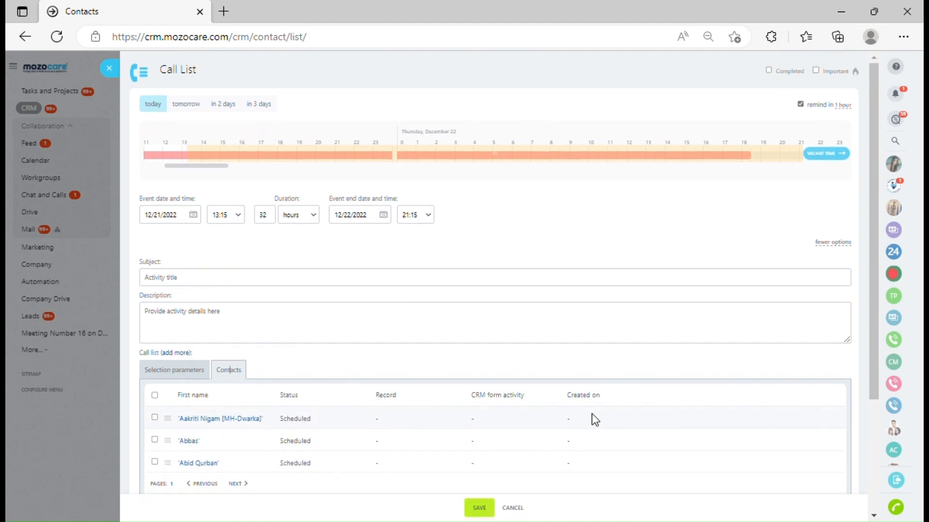
{"action": "left_click", "coordinate": [840, 110]}
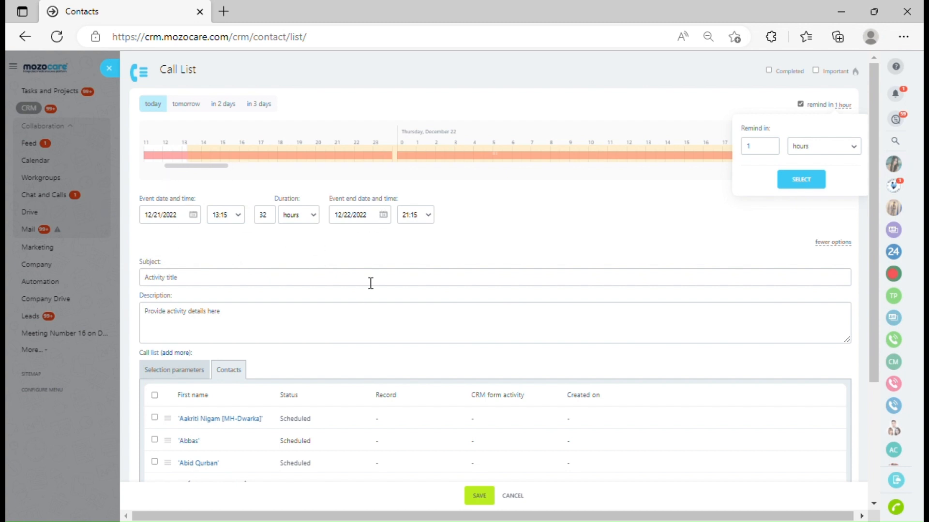
{"action": "left_click", "coordinate": [516, 497]}
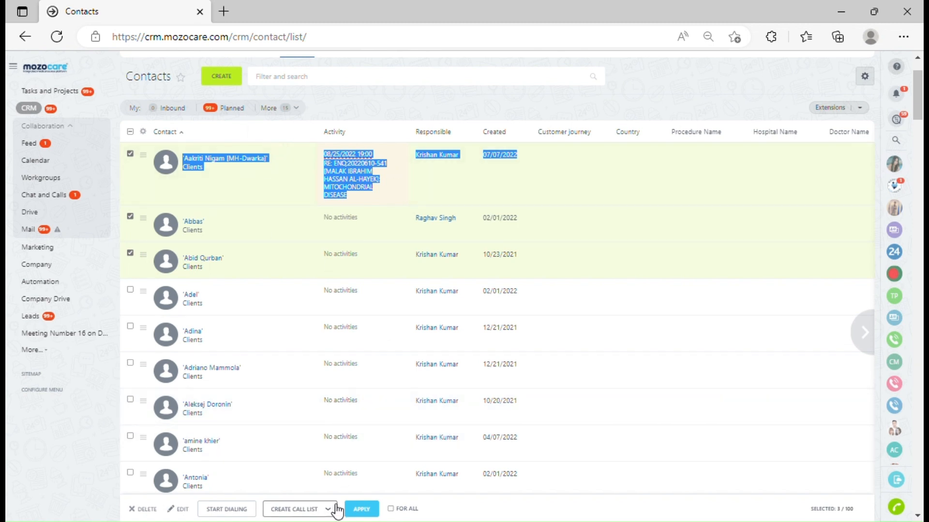
Reopen the call list form for the selected contacts, inspect its Use form setting and close it unsaved.
{"action": "left_click", "coordinate": [362, 510]}
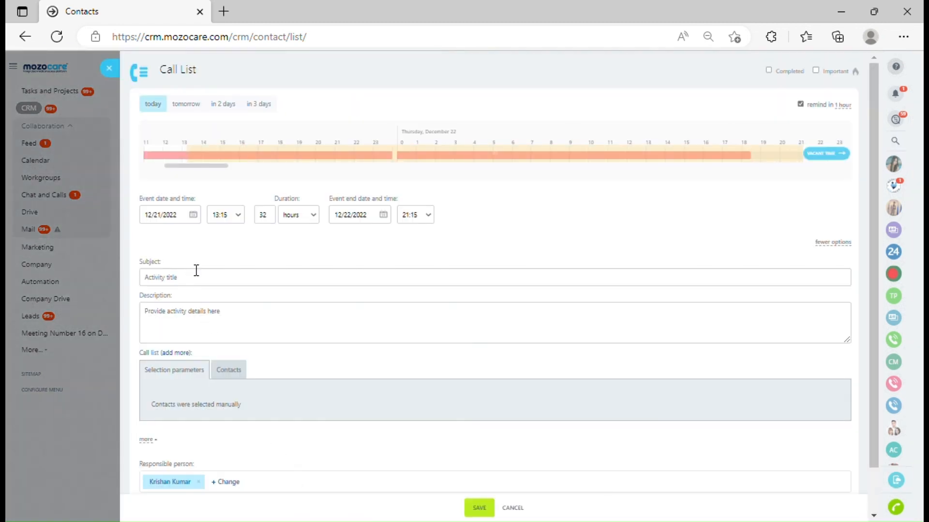
{"action": "scroll", "coordinate": [265, 301], "scroll_direction": "down", "scroll_amount": 1}
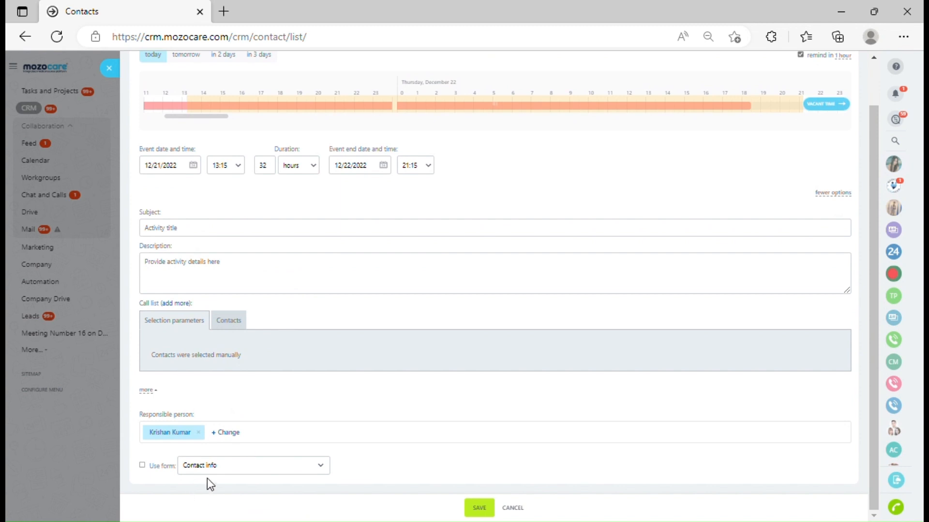
{"action": "left_click", "coordinate": [224, 469]}
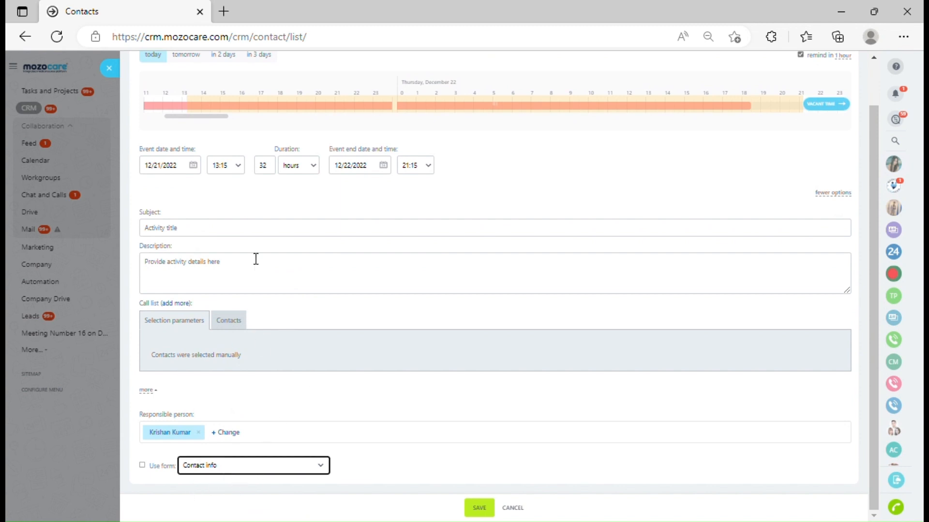
{"action": "left_click", "coordinate": [426, 463]}
{"action": "left_click", "coordinate": [115, 69]}
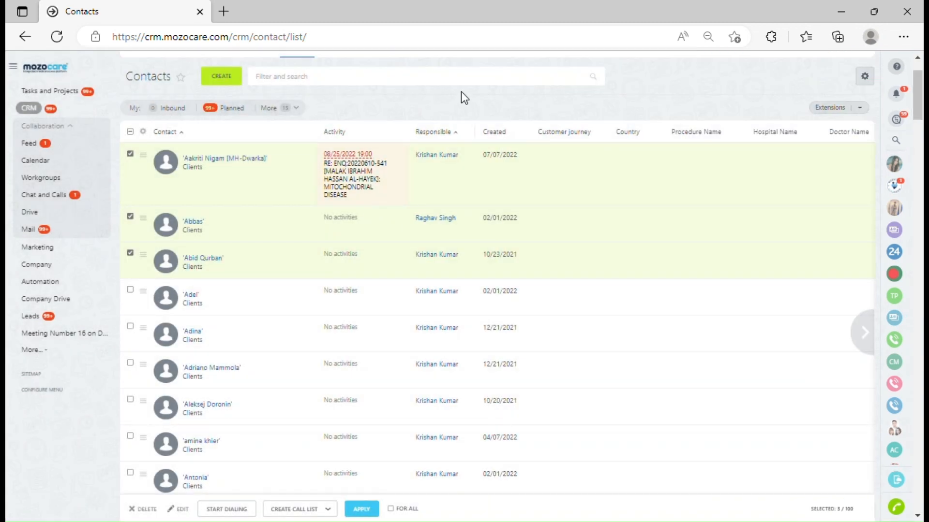
Search the portal for "ACT" and open the Activities page from the matching menu items.
{"action": "left_click", "coordinate": [391, 82]}
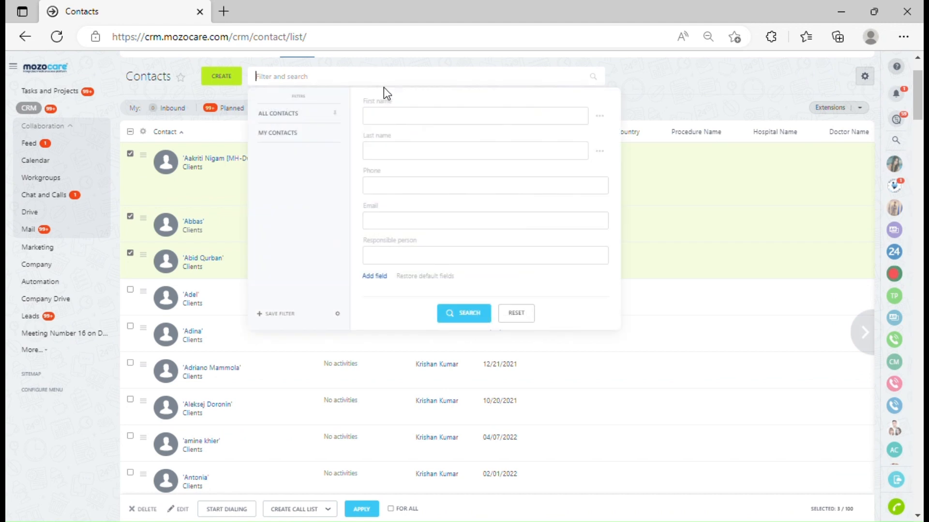
{"action": "left_click", "coordinate": [37, 467]}
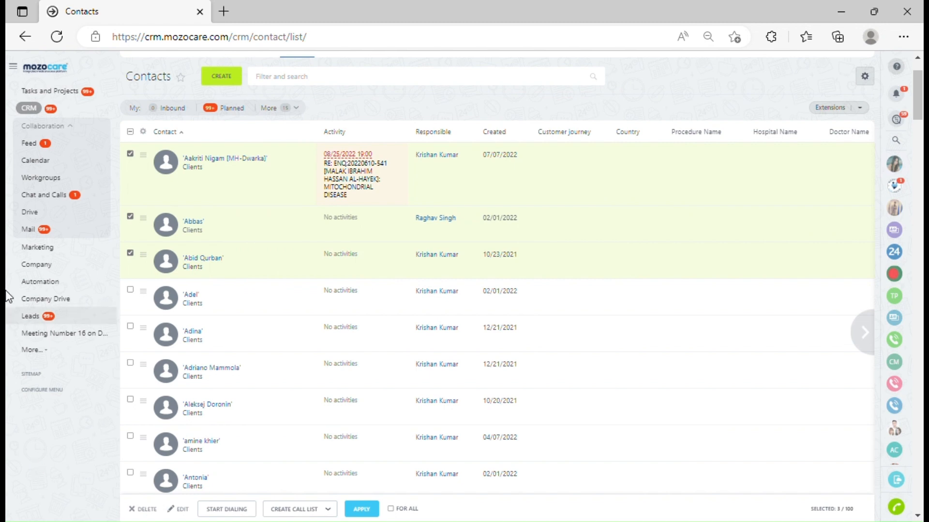
{"action": "scroll", "coordinate": [283, 107], "scroll_direction": "up", "scroll_amount": 2}
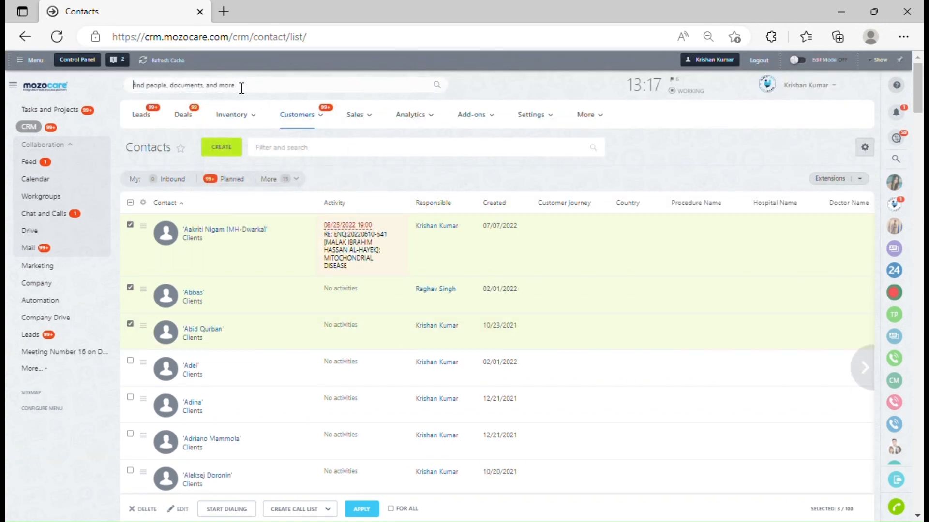
{"action": "left_click", "coordinate": [299, 86]}
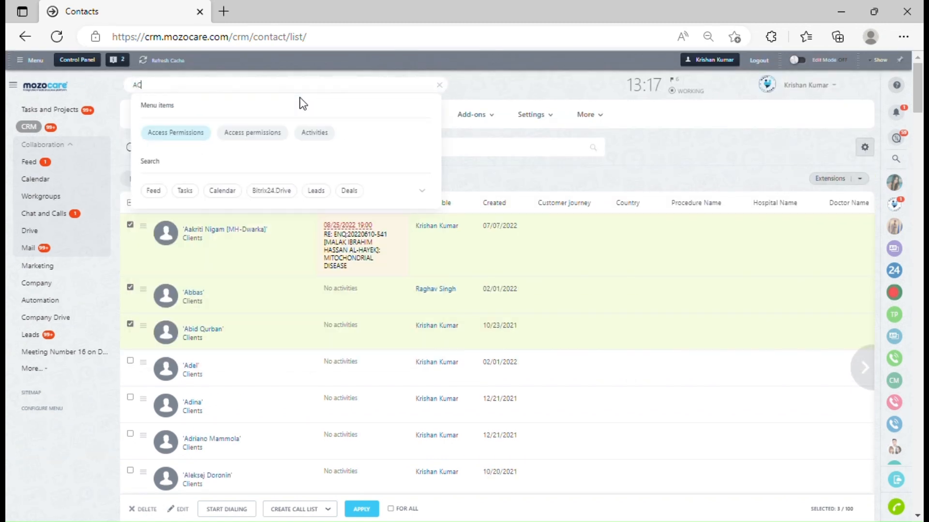
{"action": "type", "text": "ACT"}
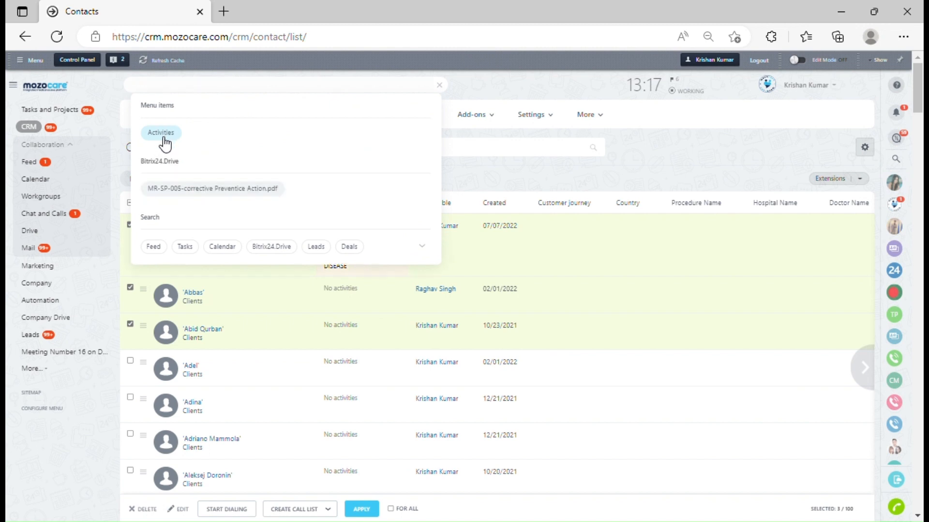
{"action": "left_click", "coordinate": [164, 138]}
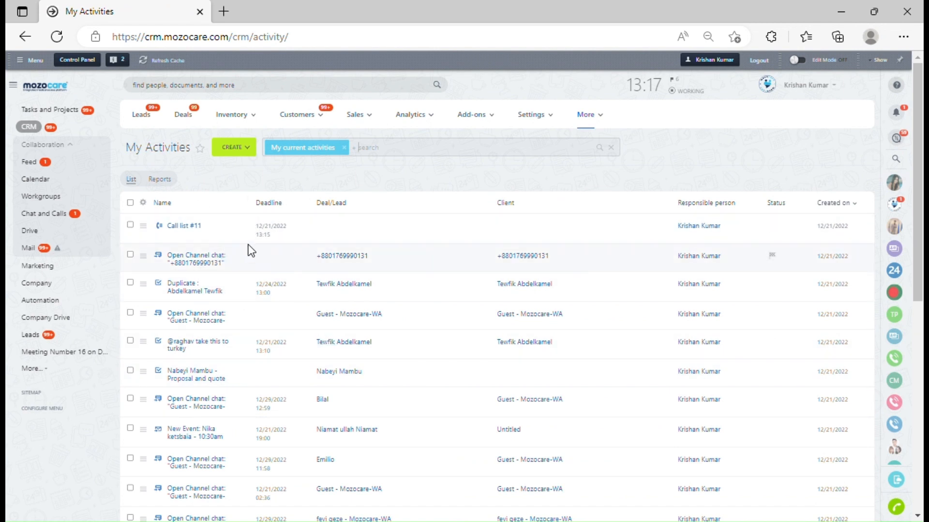
Open Call list #11, start calling its contacts and allow the site to open the Bitrix24 application.
{"action": "left_click", "coordinate": [198, 228]}
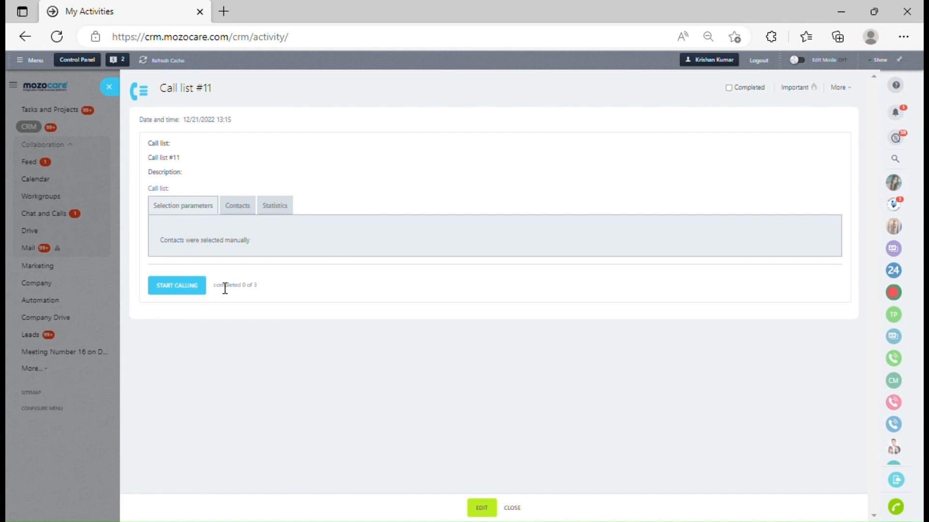
{"action": "left_click", "coordinate": [185, 289]}
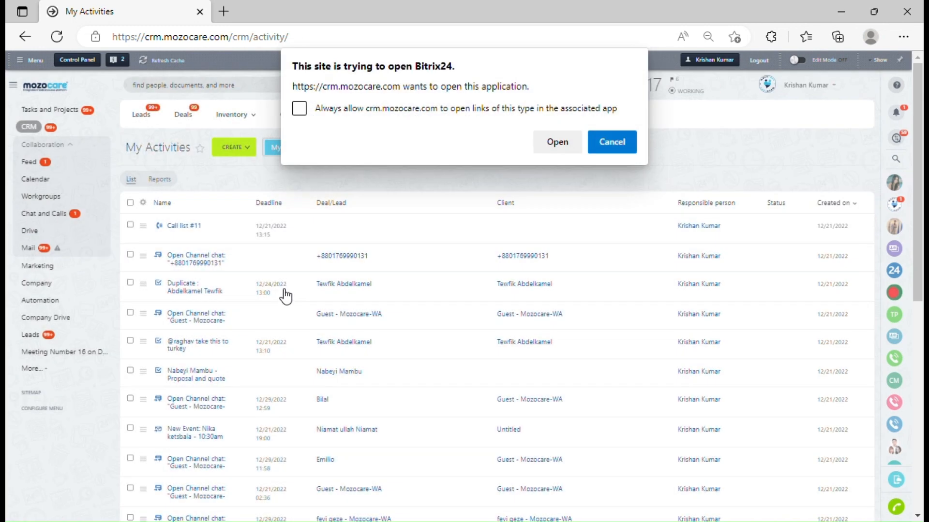
{"action": "left_click", "coordinate": [542, 148]}
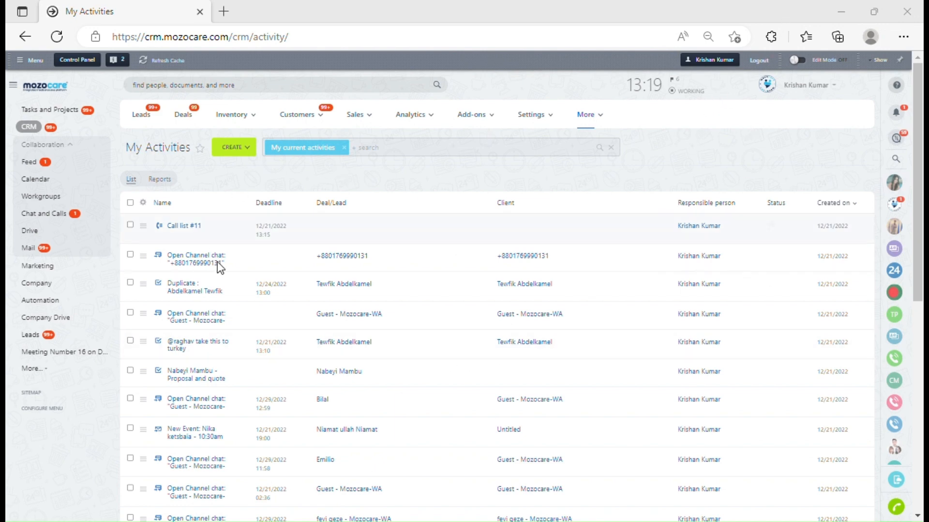
Look through the activities, go to the CRM leads and display them as a list.
{"action": "scroll", "coordinate": [218, 263], "scroll_direction": "down", "scroll_amount": 5}
{"action": "scroll", "coordinate": [233, 262], "scroll_direction": "down", "scroll_amount": 3}
{"action": "scroll", "coordinate": [276, 321], "scroll_direction": "up", "scroll_amount": 10}
{"action": "left_click", "coordinate": [29, 128]}
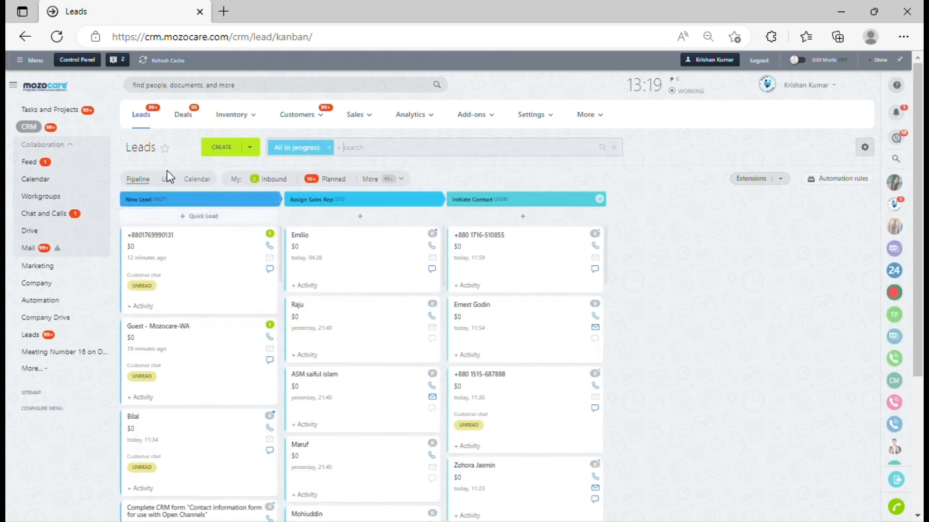
{"action": "left_click", "coordinate": [169, 180]}
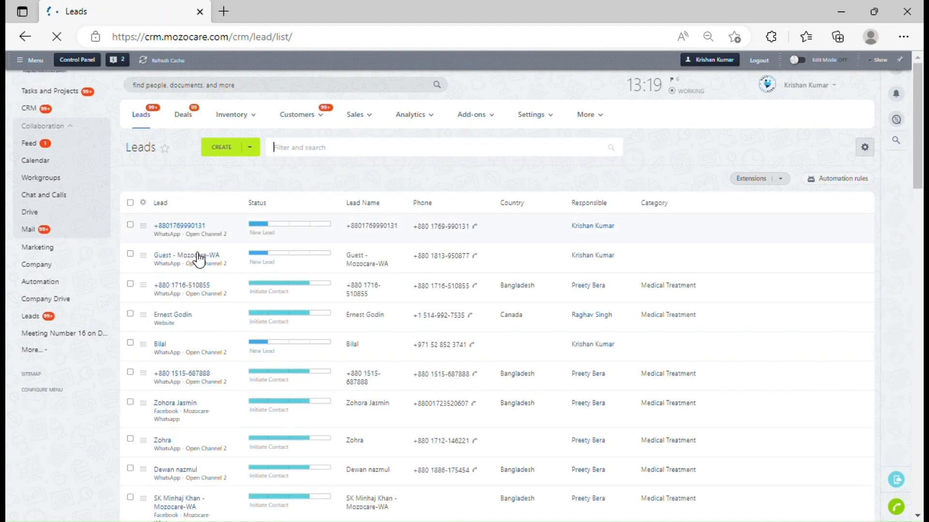
Select the first twelve leads in the list.
{"action": "left_click", "coordinate": [130, 225]}
{"action": "left_click", "coordinate": [130, 254]}
{"action": "left_click", "coordinate": [130, 284]}
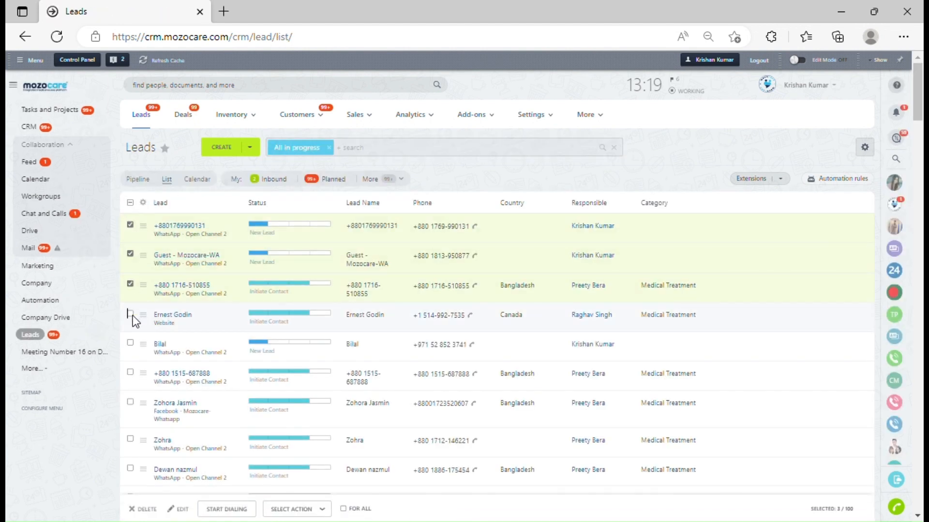
{"action": "left_click", "coordinate": [131, 314]}
{"action": "left_click", "coordinate": [130, 343]}
{"action": "left_click", "coordinate": [130, 373]}
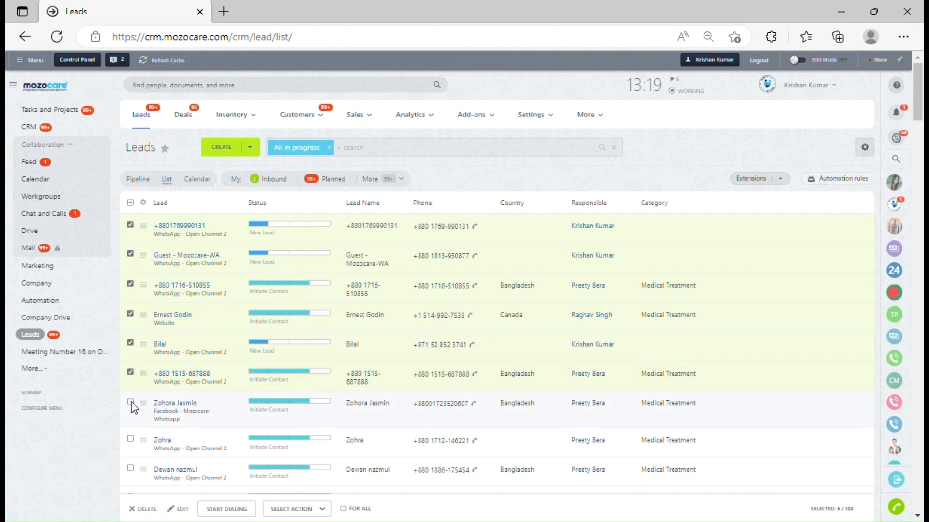
{"action": "left_click", "coordinate": [130, 402]}
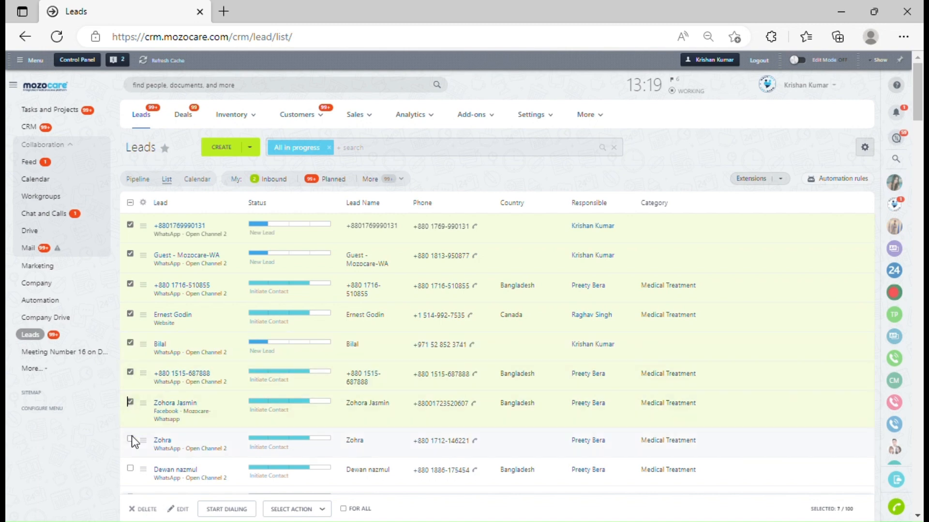
{"action": "left_click", "coordinate": [130, 468]}
{"action": "scroll", "coordinate": [186, 435], "scroll_direction": "down", "scroll_amount": 3}
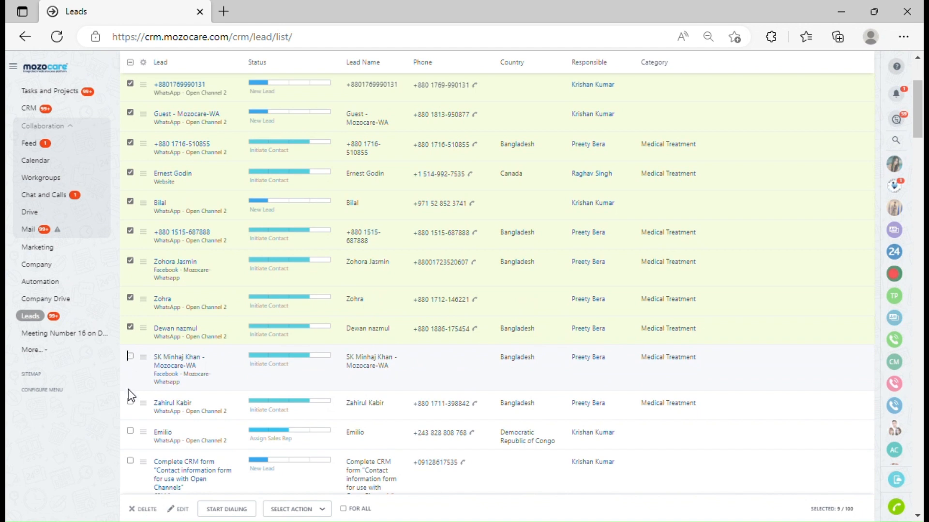
{"action": "left_click", "coordinate": [130, 356]}
{"action": "left_click", "coordinate": [130, 402]}
{"action": "left_click", "coordinate": [130, 431]}
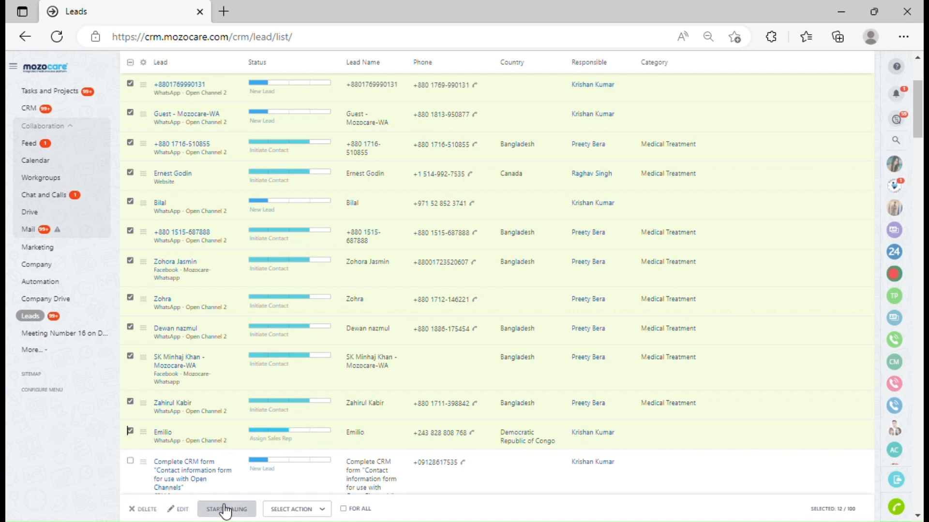
Apply the Create call list action to the selected leads, review the call list form and cancel it.
{"action": "left_click", "coordinate": [322, 509]}
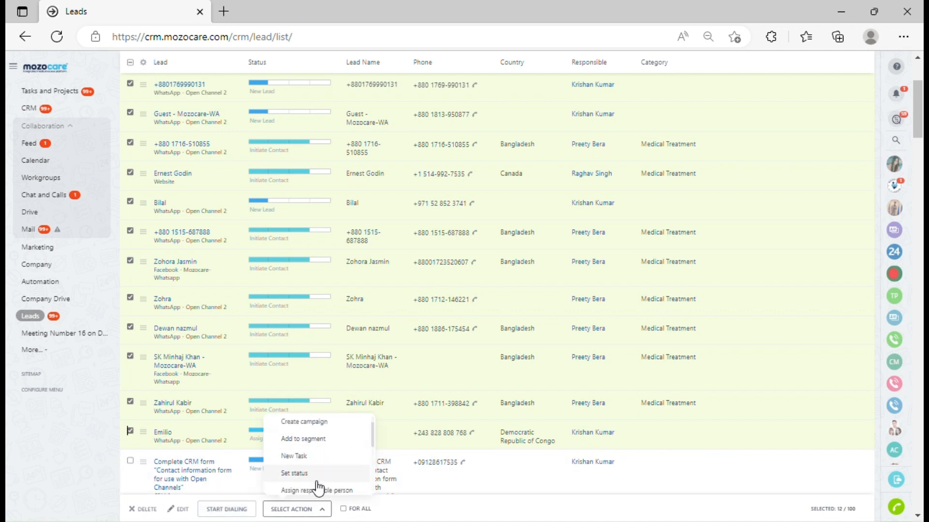
{"action": "scroll", "coordinate": [317, 487], "scroll_direction": "down", "scroll_amount": 3}
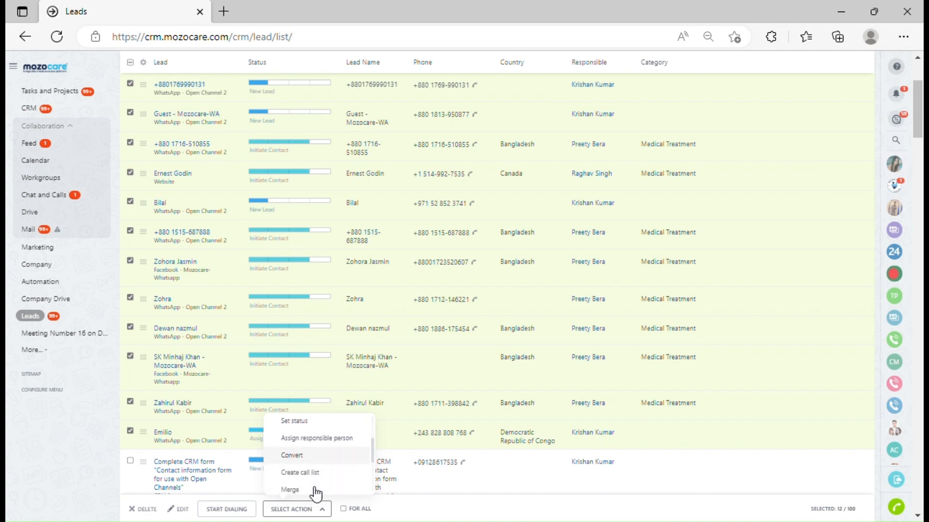
{"action": "scroll", "coordinate": [317, 491], "scroll_direction": "down", "scroll_amount": 5}
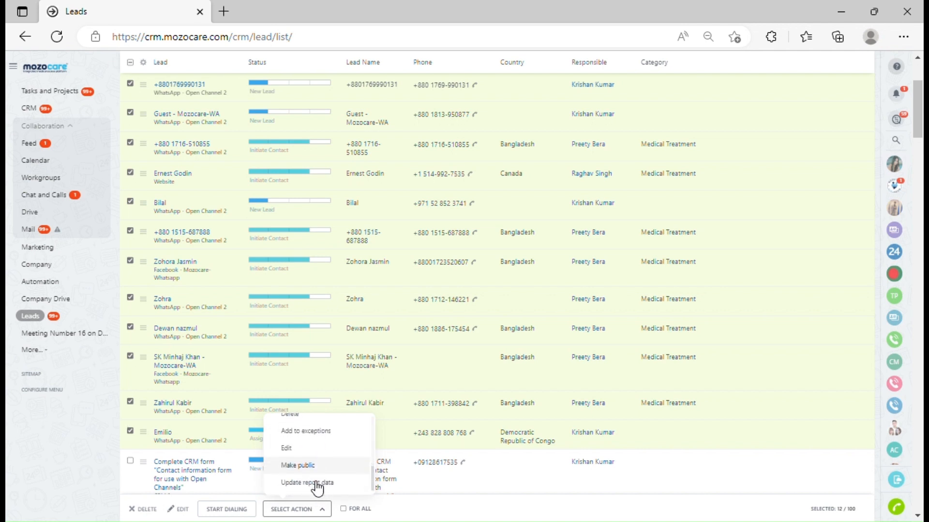
{"action": "scroll", "coordinate": [318, 484], "scroll_direction": "up", "scroll_amount": 5}
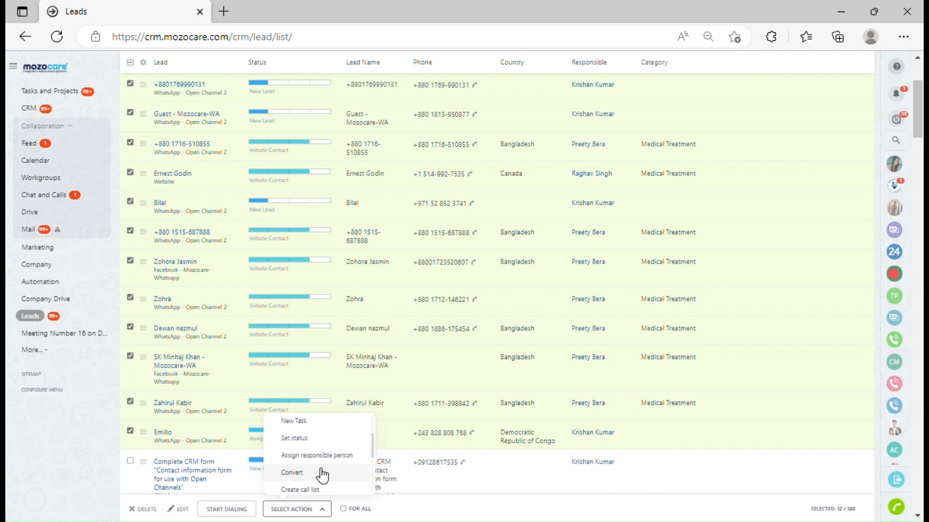
{"action": "scroll", "coordinate": [321, 478], "scroll_direction": "down", "scroll_amount": 1}
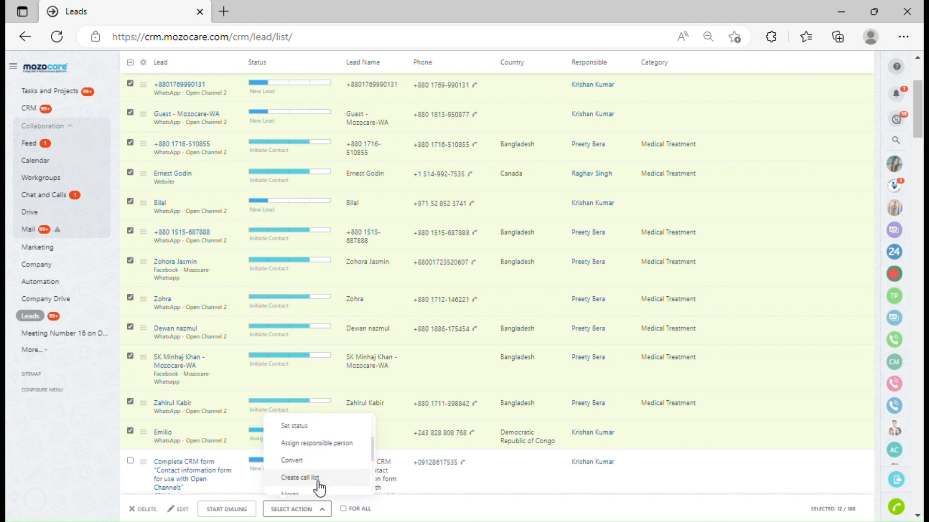
{"action": "left_click", "coordinate": [318, 484]}
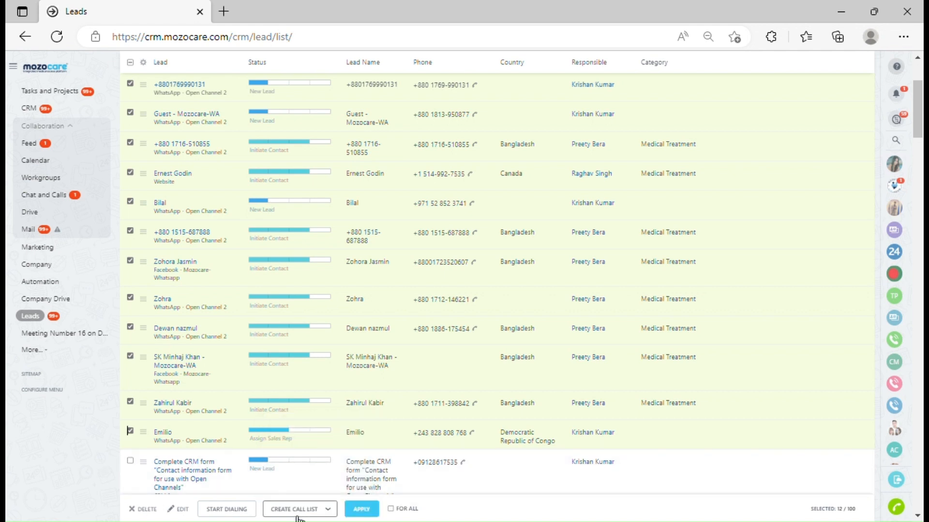
{"action": "left_click", "coordinate": [367, 511]}
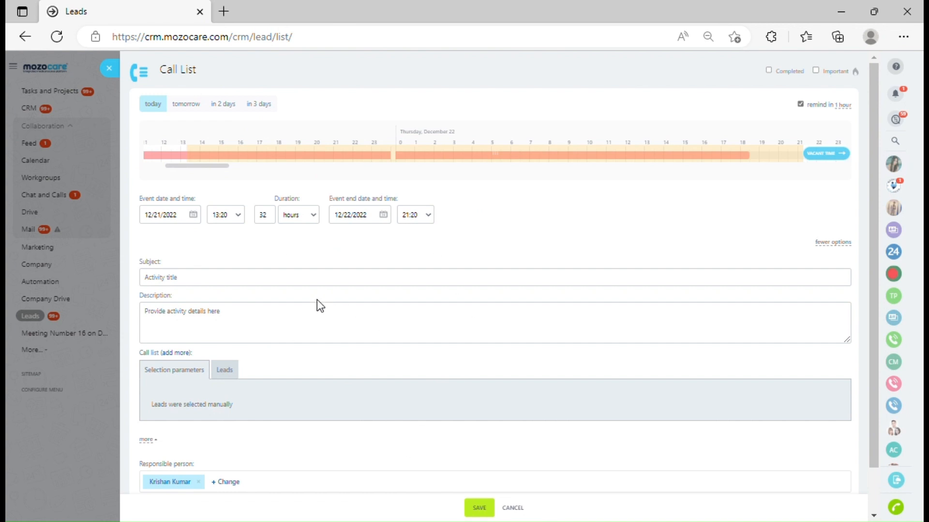
{"action": "left_click", "coordinate": [513, 508]}
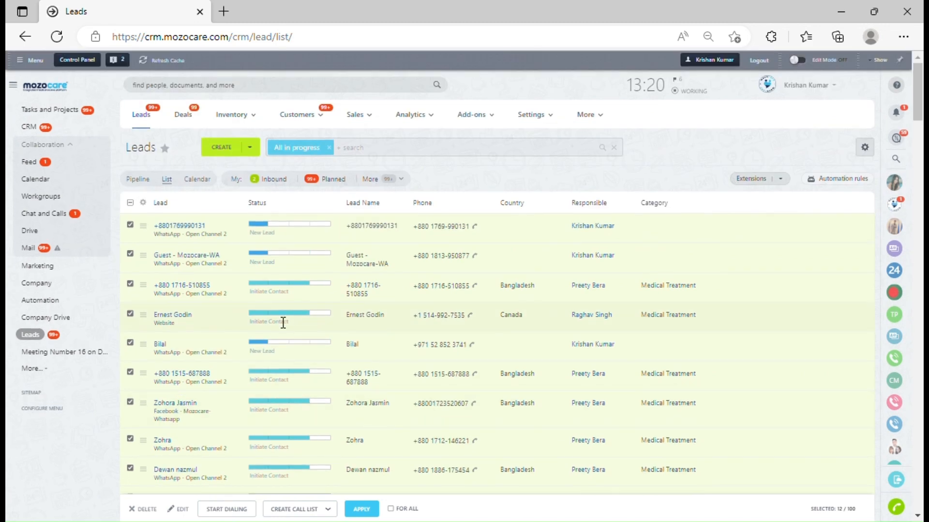
Search the portal for "ACTI" and go from the leads list to the Activities page.
{"action": "left_click", "coordinate": [212, 91]}
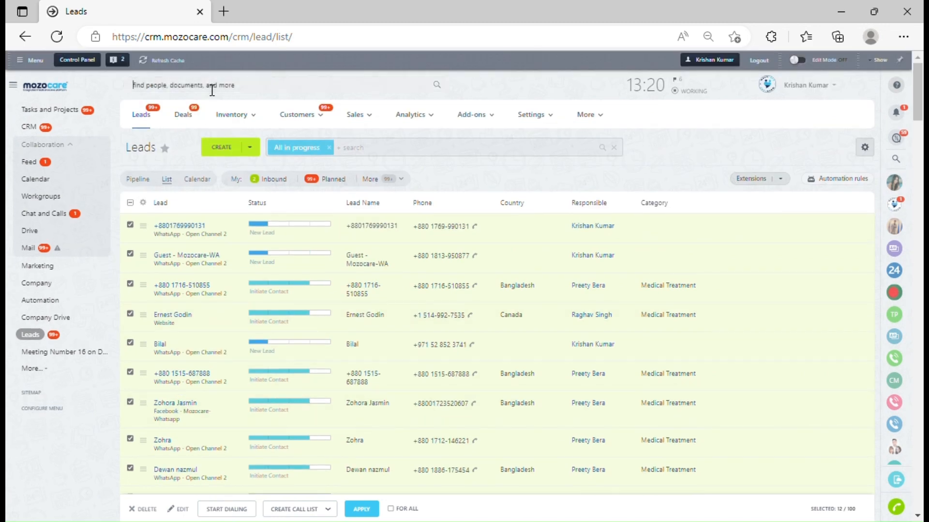
{"action": "type", "text": "ACTI"}
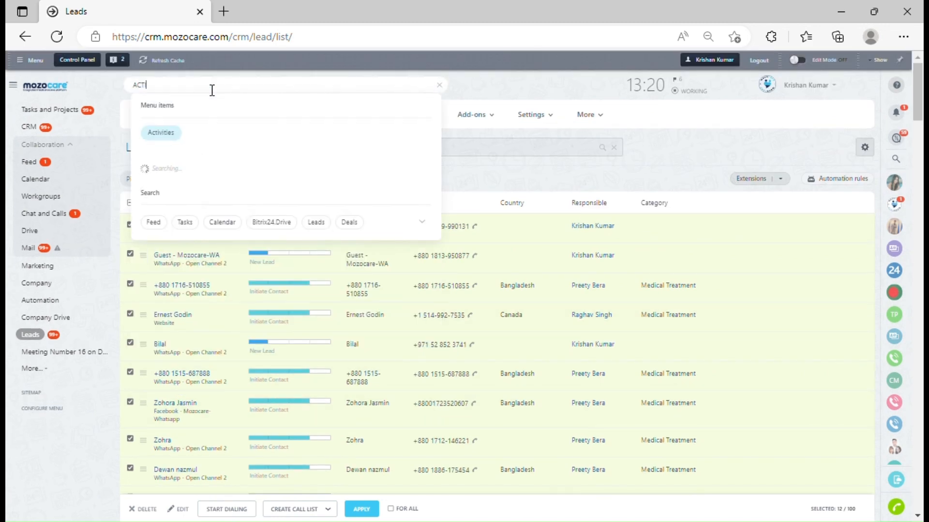
{"action": "left_click", "coordinate": [162, 133]}
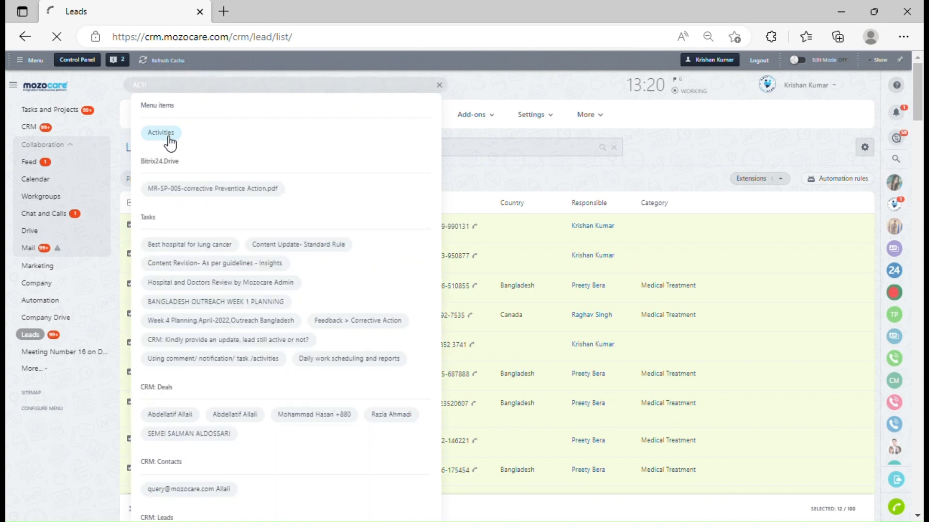